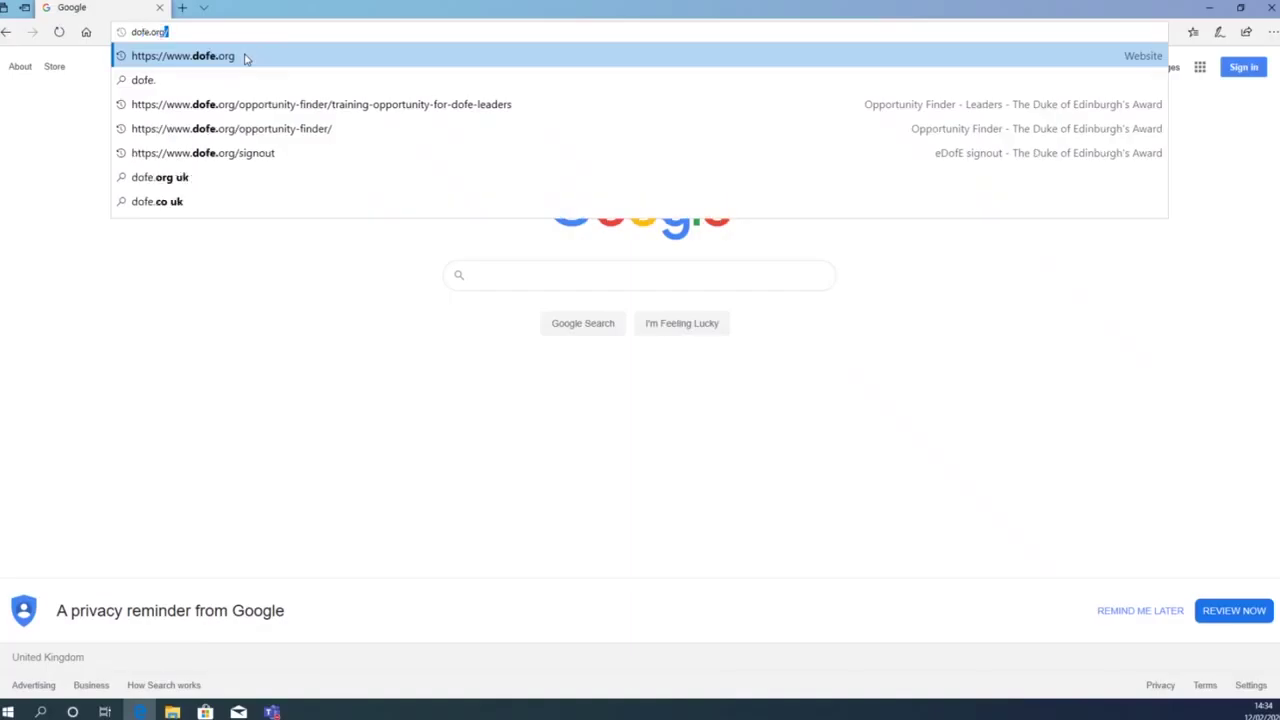
- Go to dofe.org and open the Opportunity Finder for DofE Leaders from the Resources and tools page
key(Return)
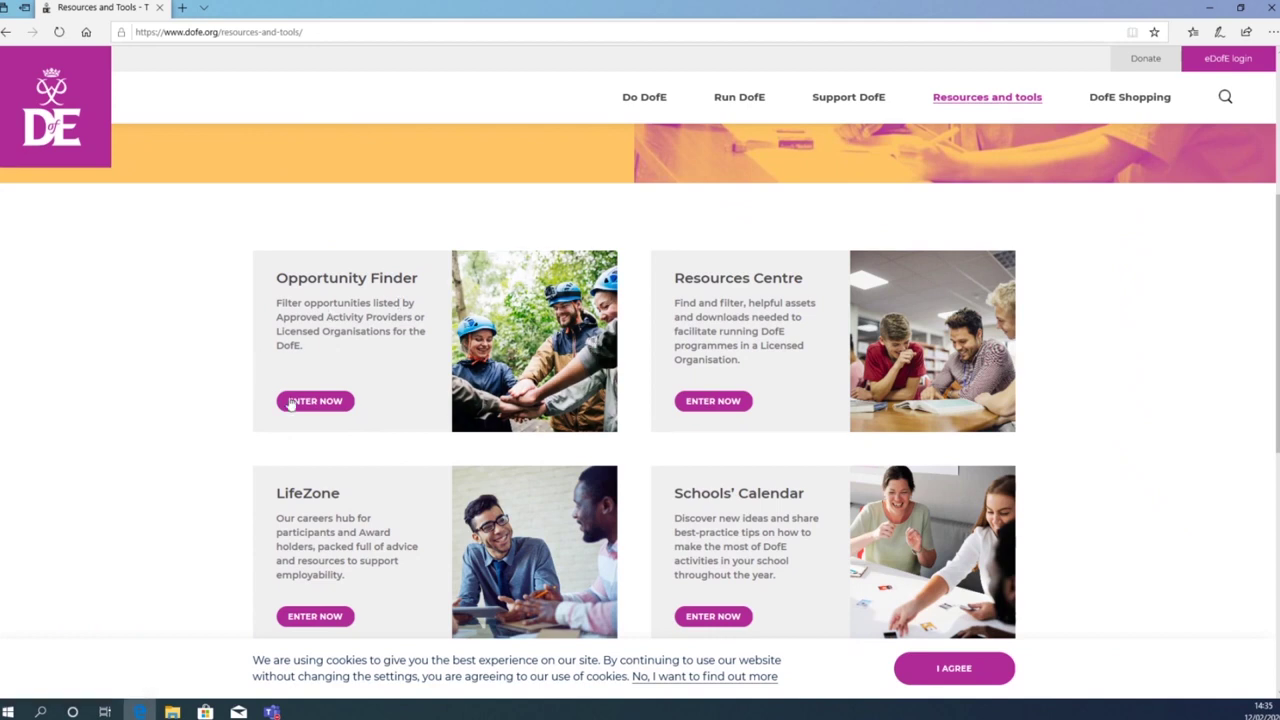
click(320, 406)
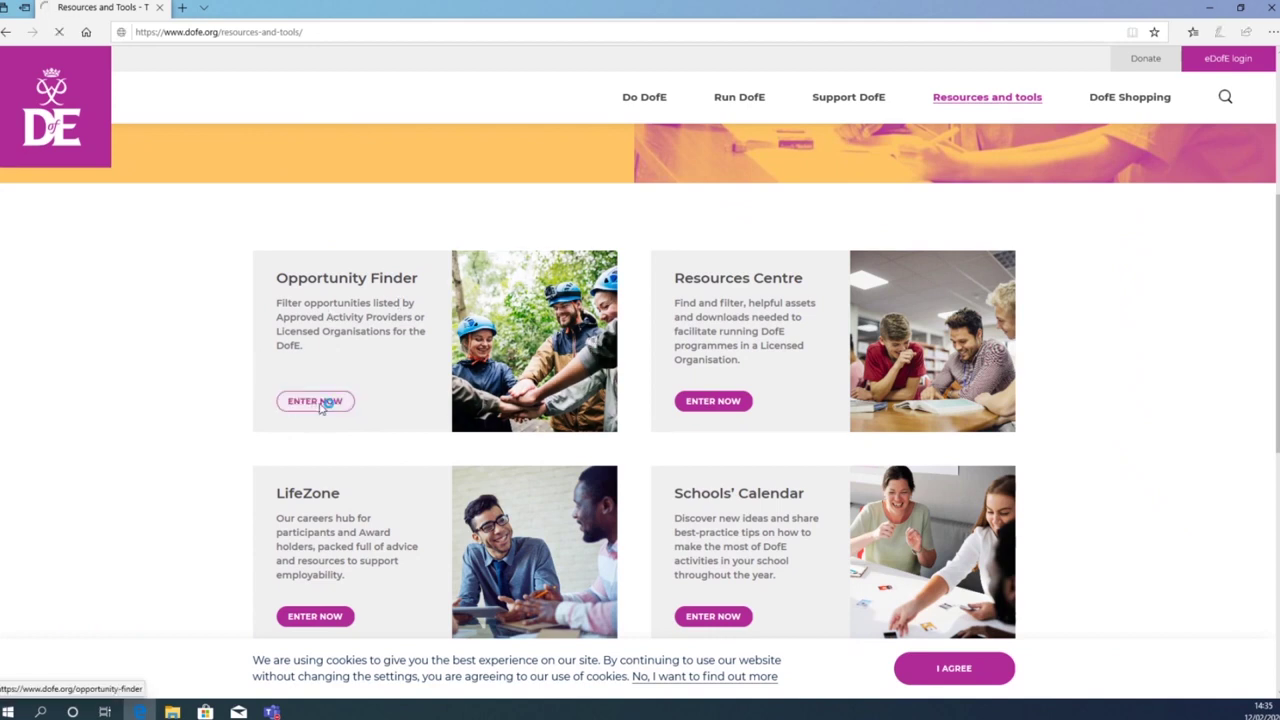
scroll(340, 402, down, 1)
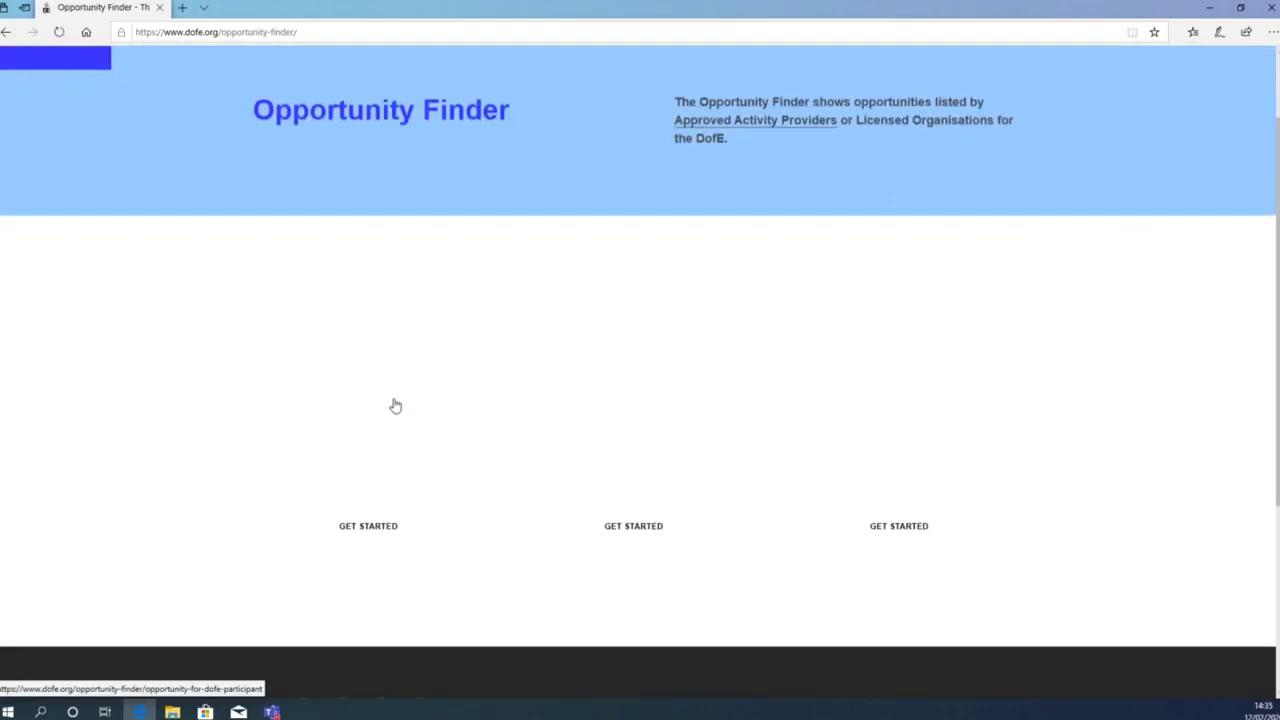
scroll(395, 405, down, 1)
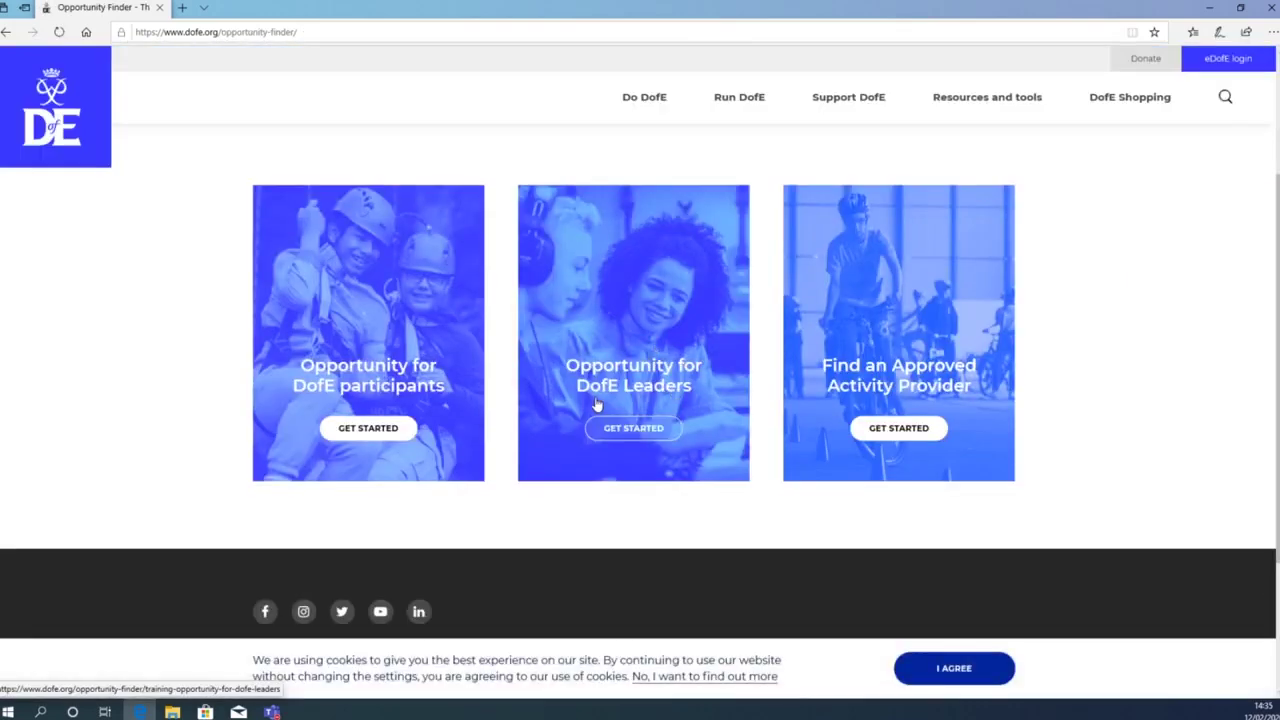
click(644, 432)
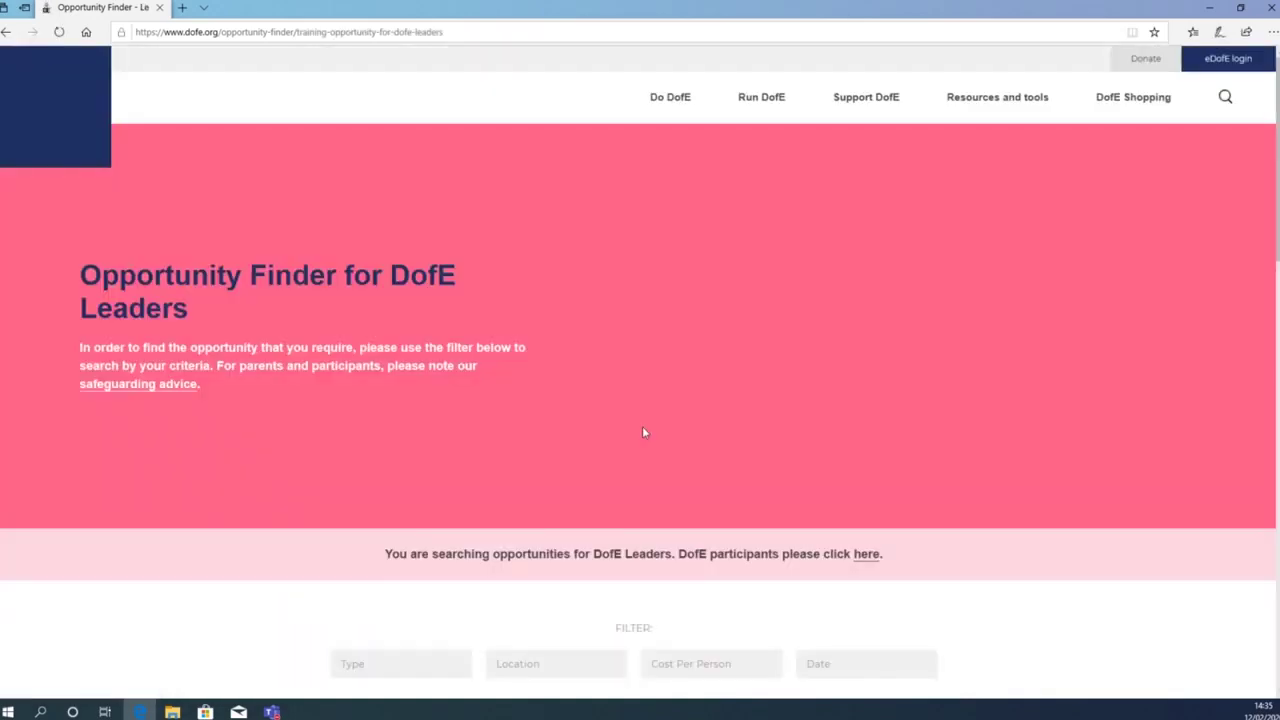
- Filter the leader opportunities by type EAAS and location Scotland
scroll(643, 432, down, 4)
scroll(465, 368, up, 1)
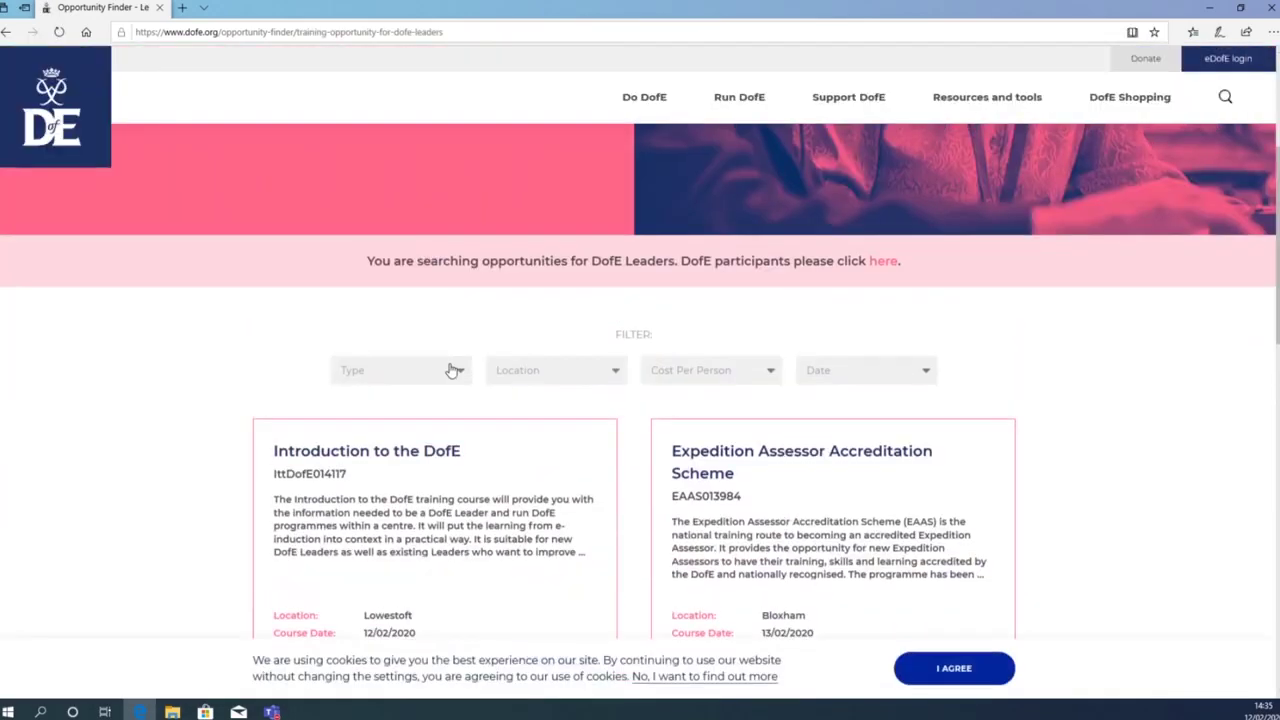
click(453, 372)
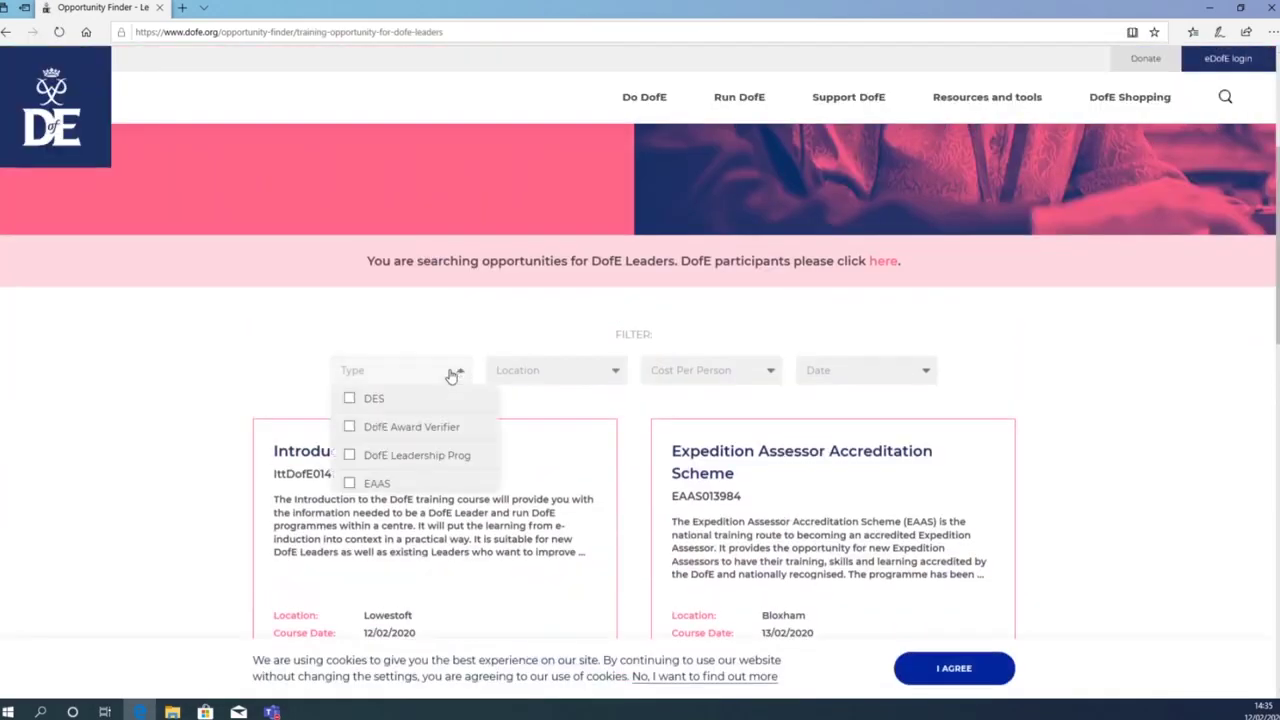
click(350, 485)
click(560, 378)
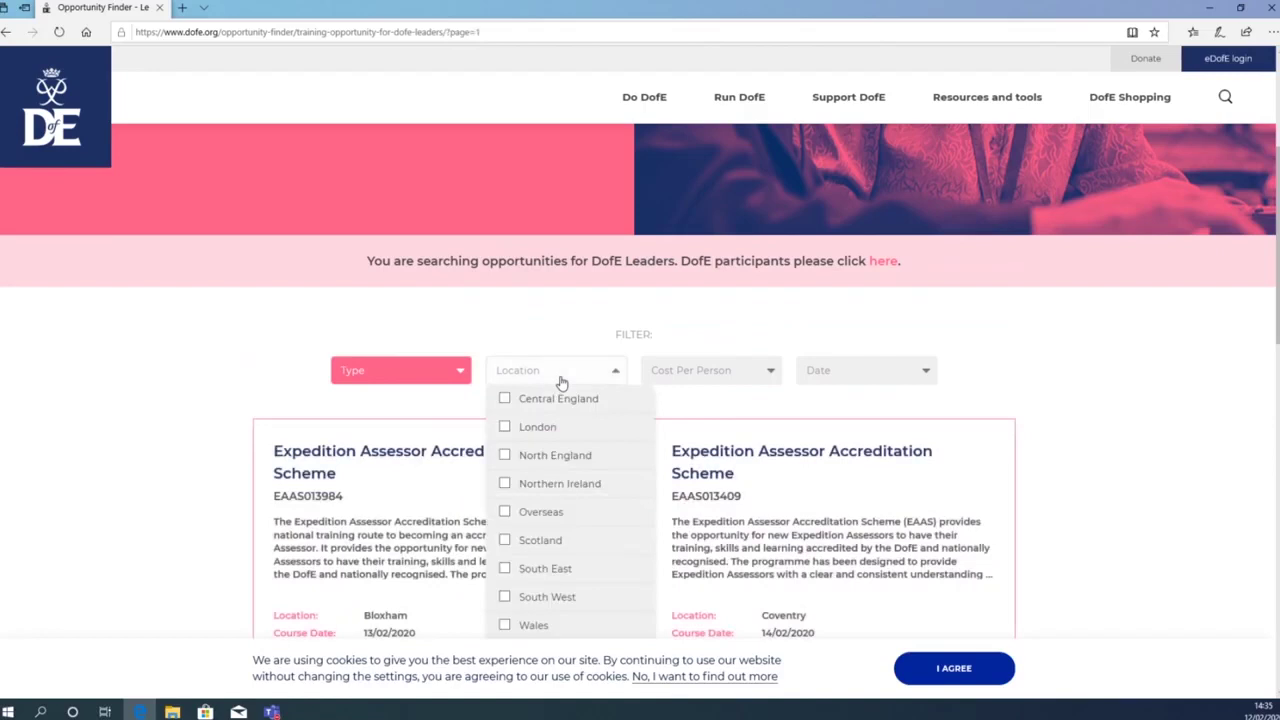
click(505, 541)
click(848, 372)
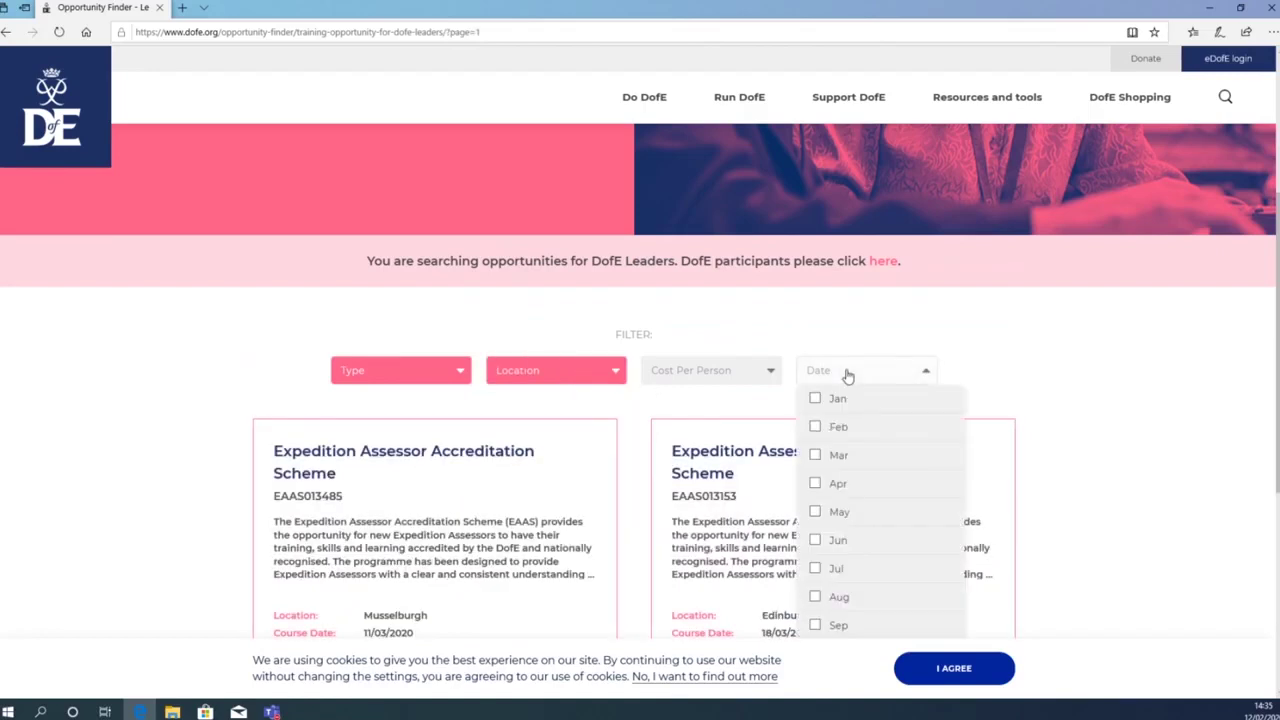
click(903, 362)
- Open the Edinburgh Expedition Assessor Accreditation Scheme course and bring up its application form as a registrant without an eDofE account
scroll(903, 360, down, 2)
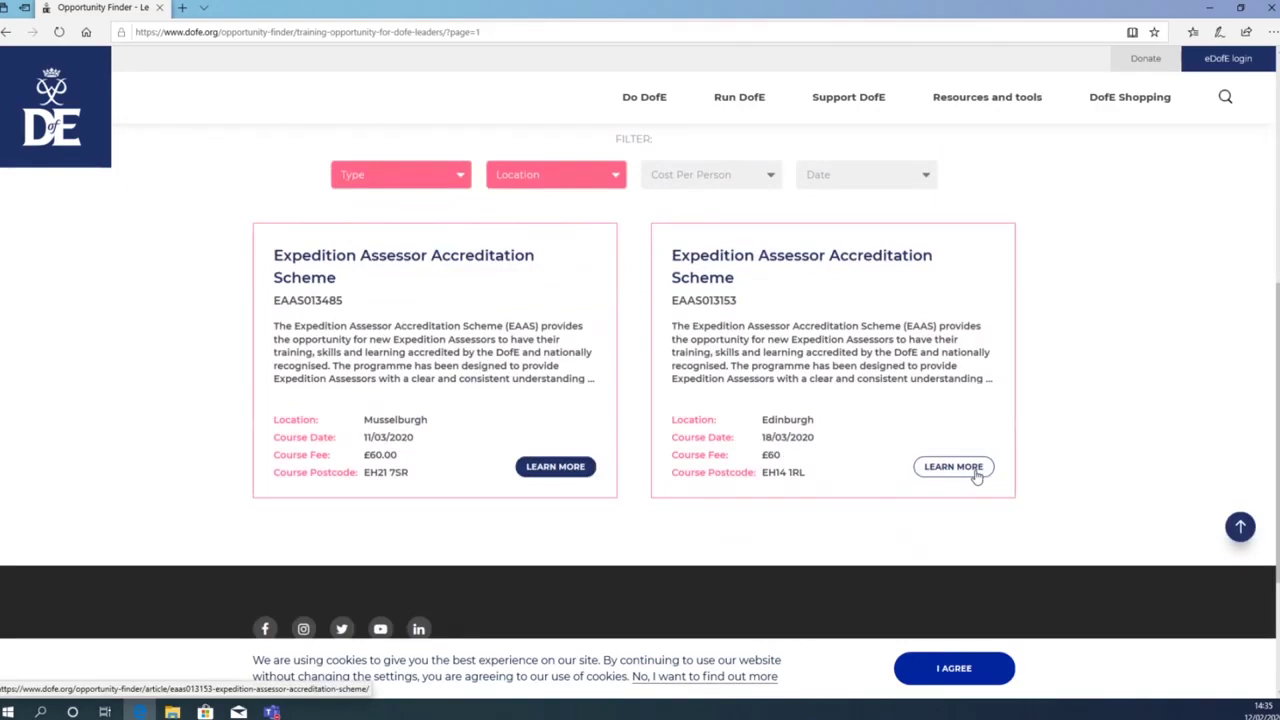
click(954, 467)
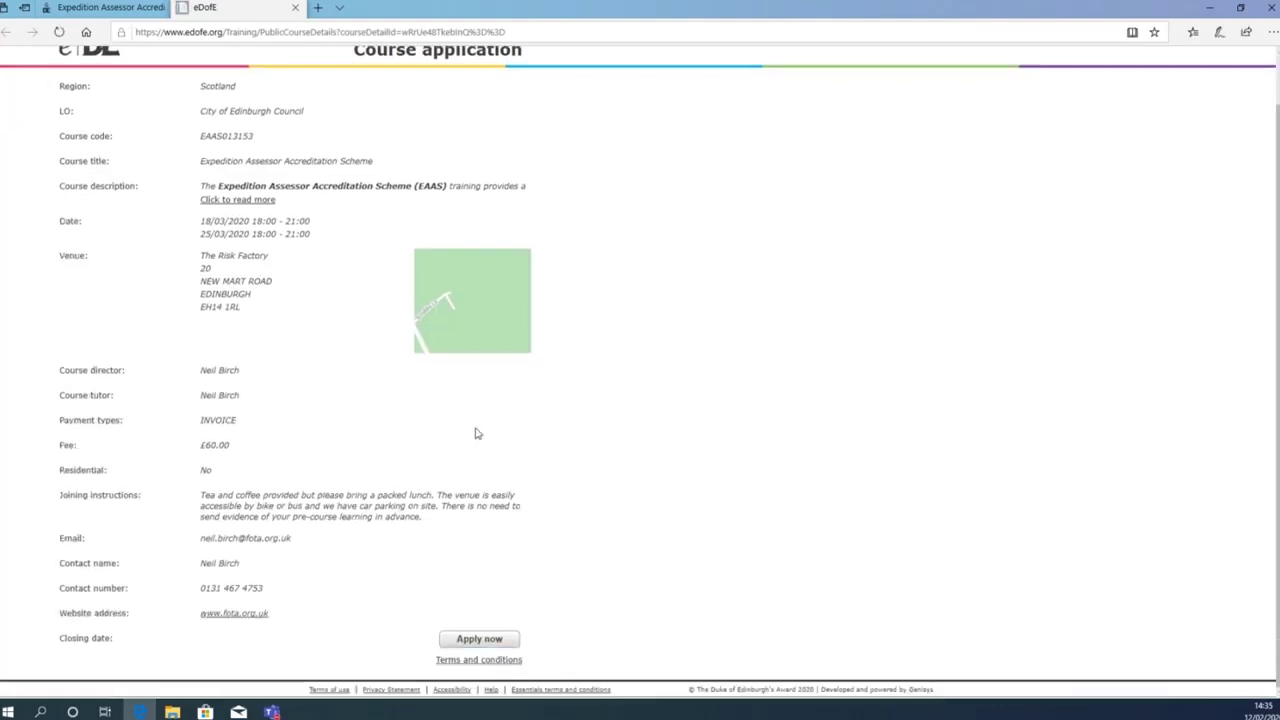
click(506, 640)
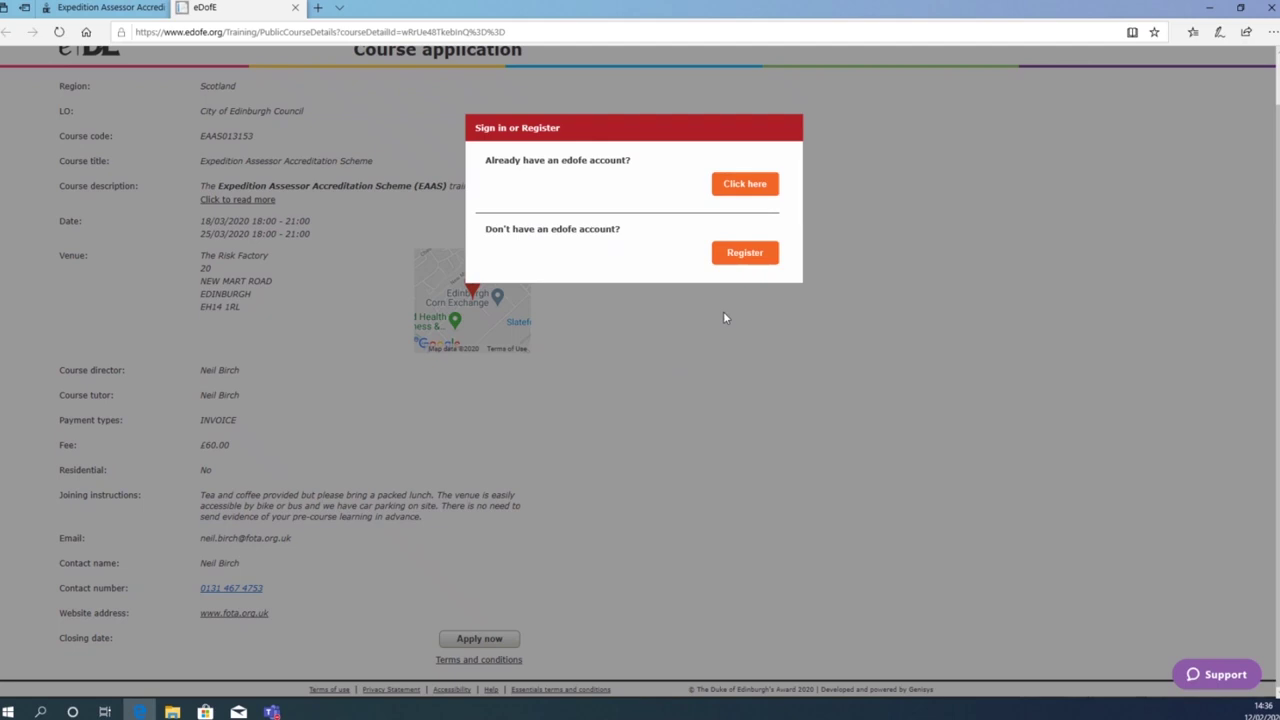
click(745, 256)
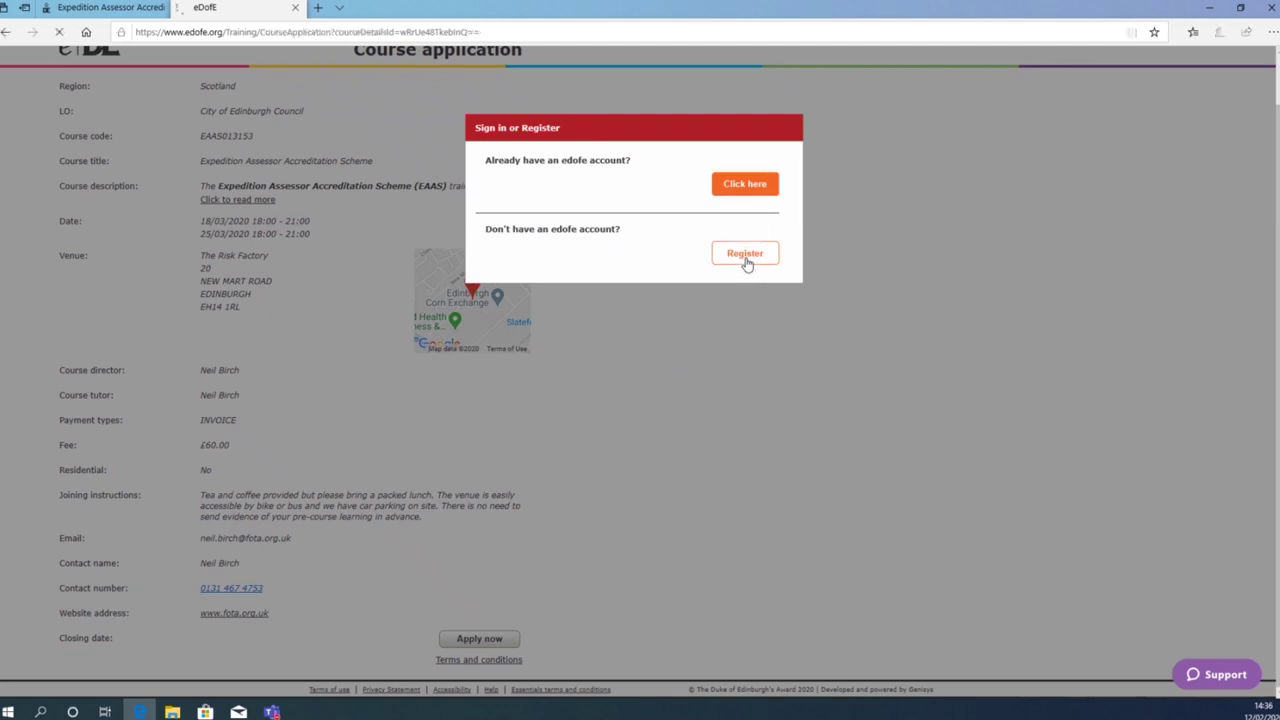
scroll(517, 311, down, 5)
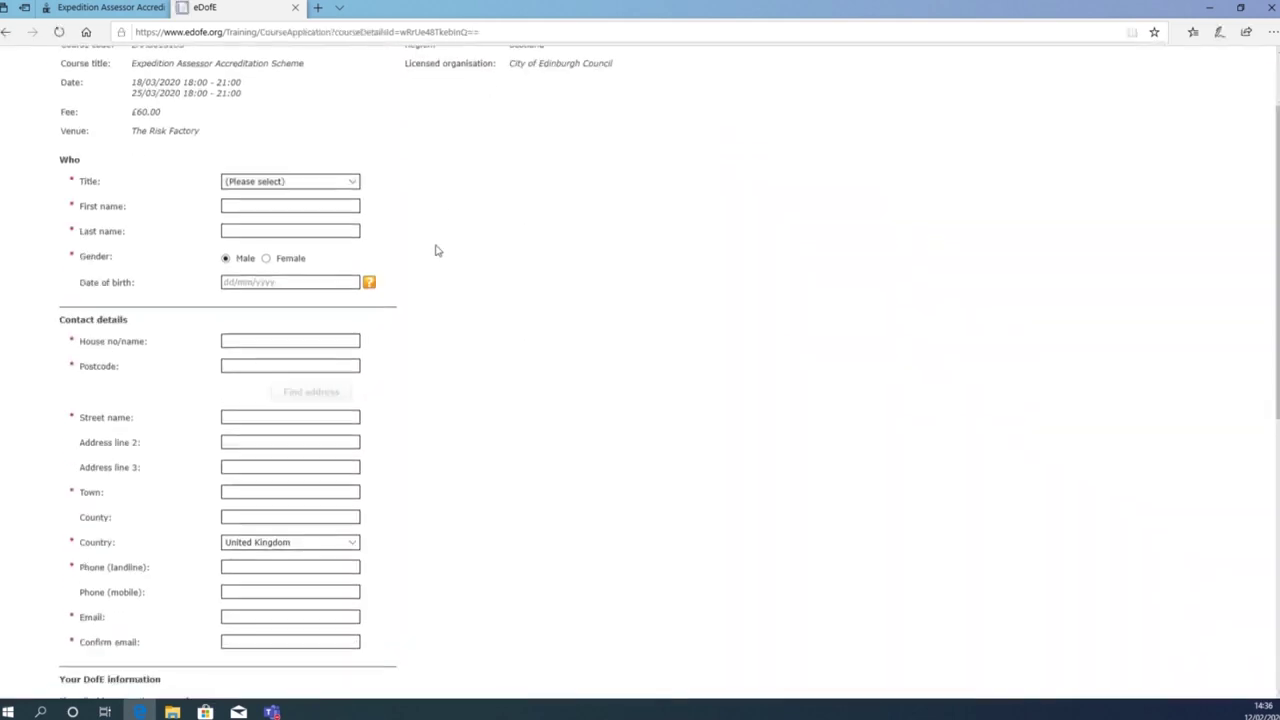
scroll(412, 273, up, 3)
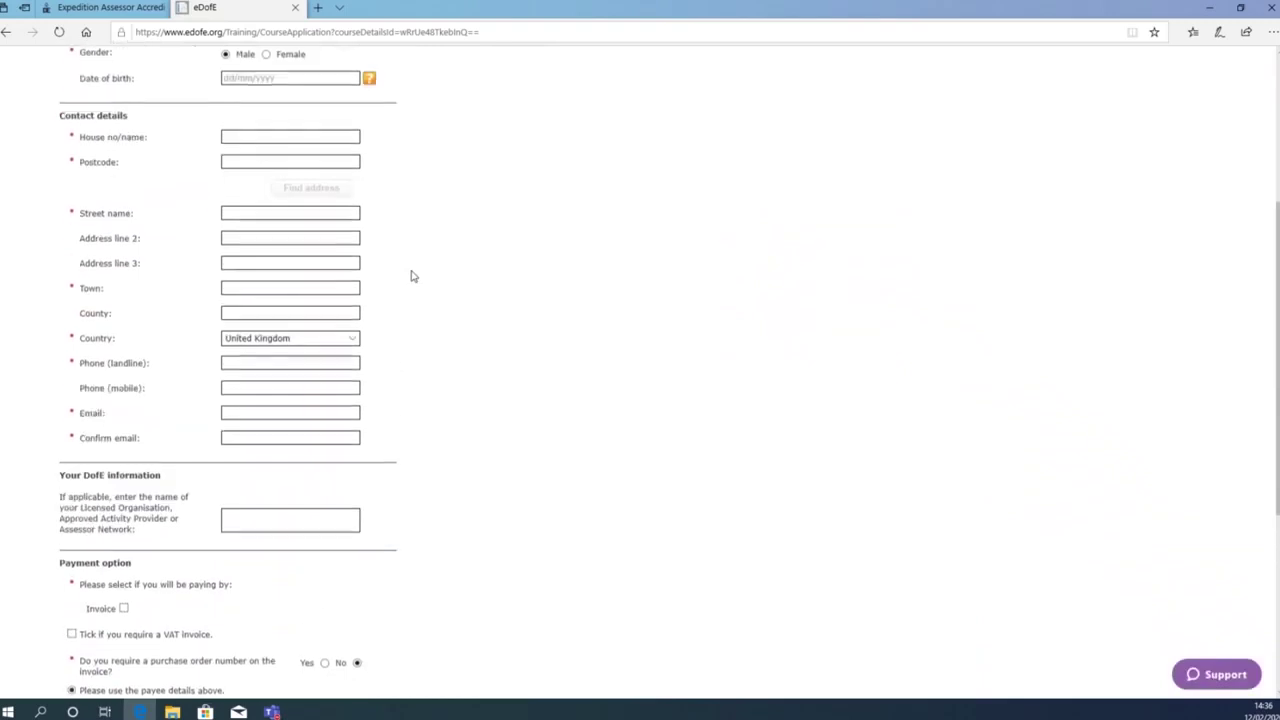
scroll(409, 274, up, 1)
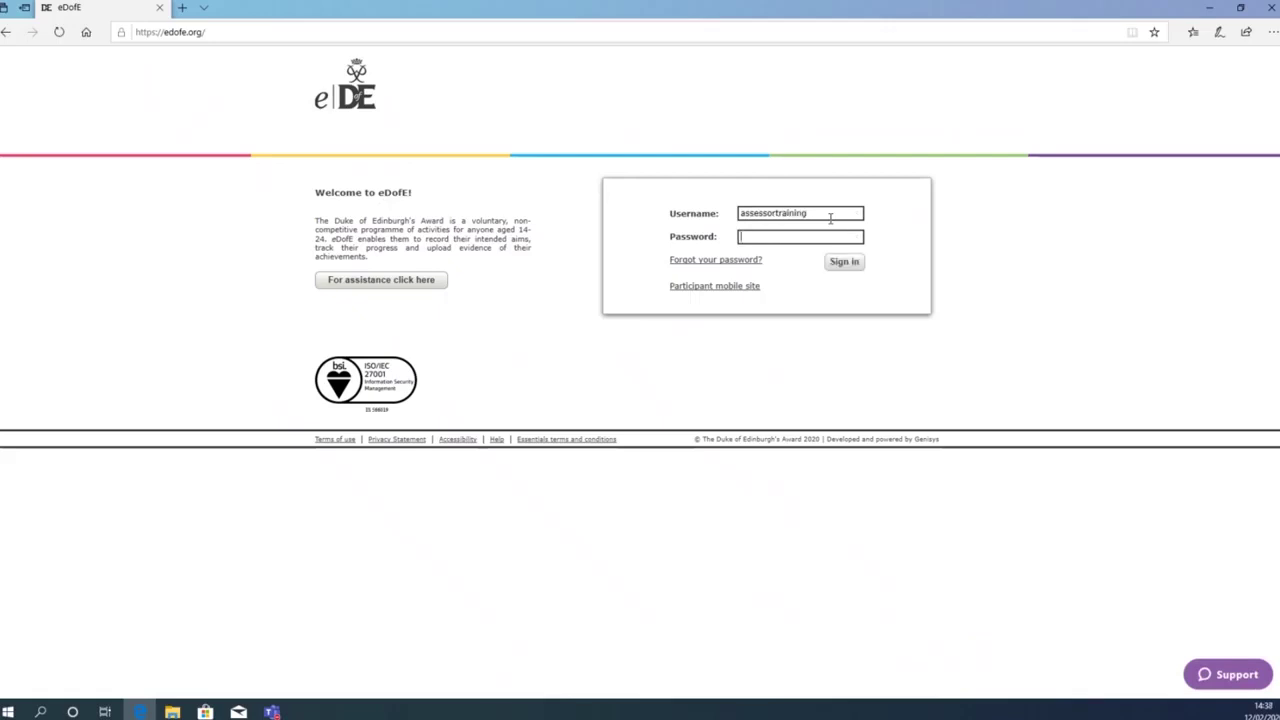
- Enter the account password to sign in to eDofE, and open the My expedition assessor accreditation page under Training
text(•••••••)
key(Return)
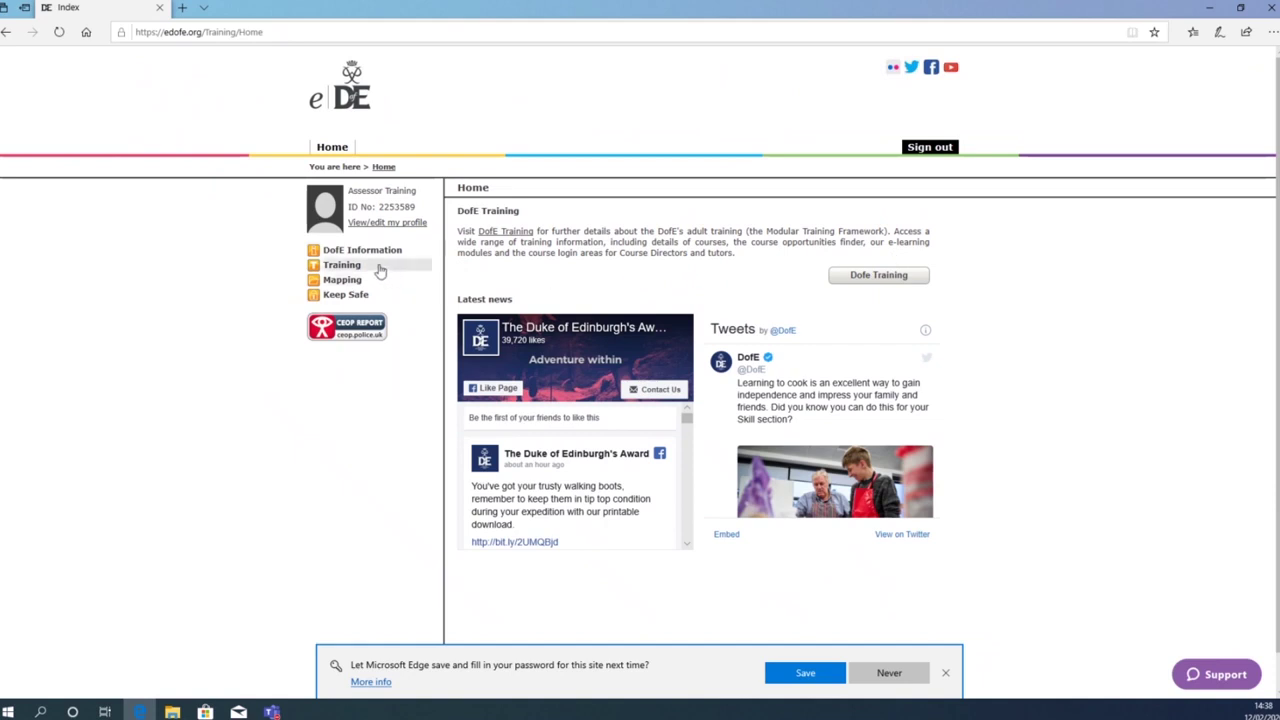
click(380, 271)
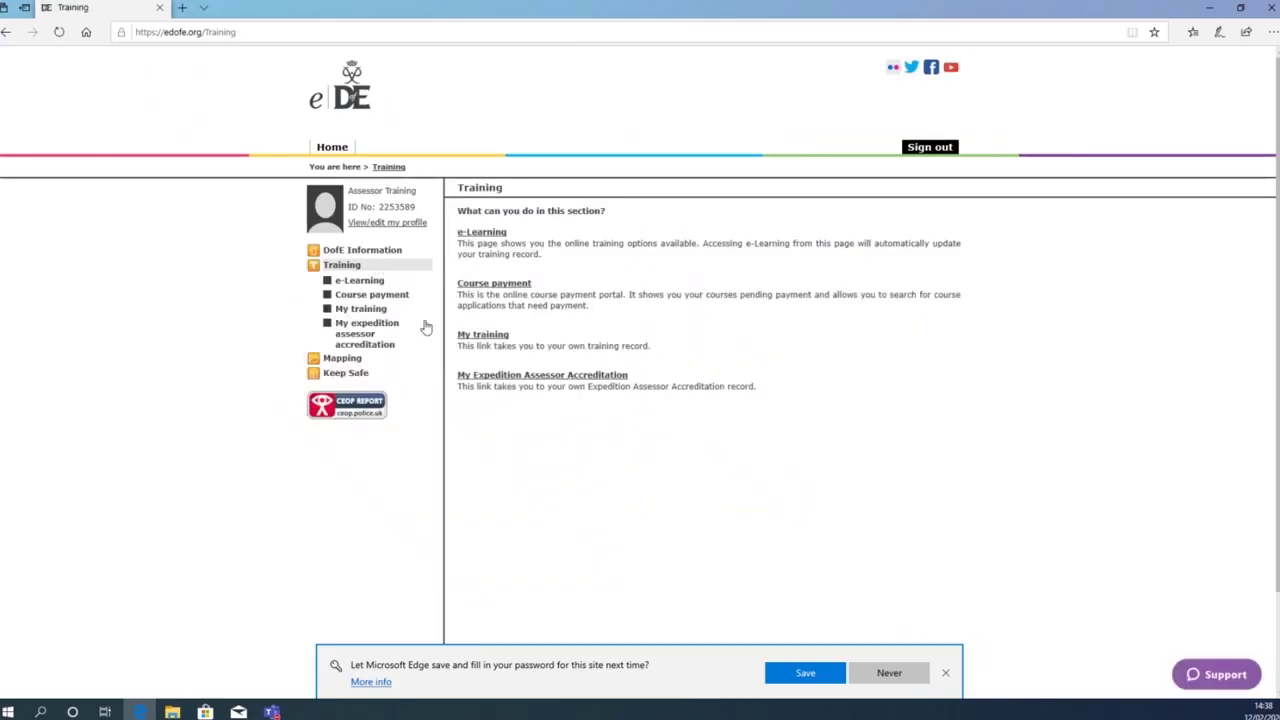
click(368, 336)
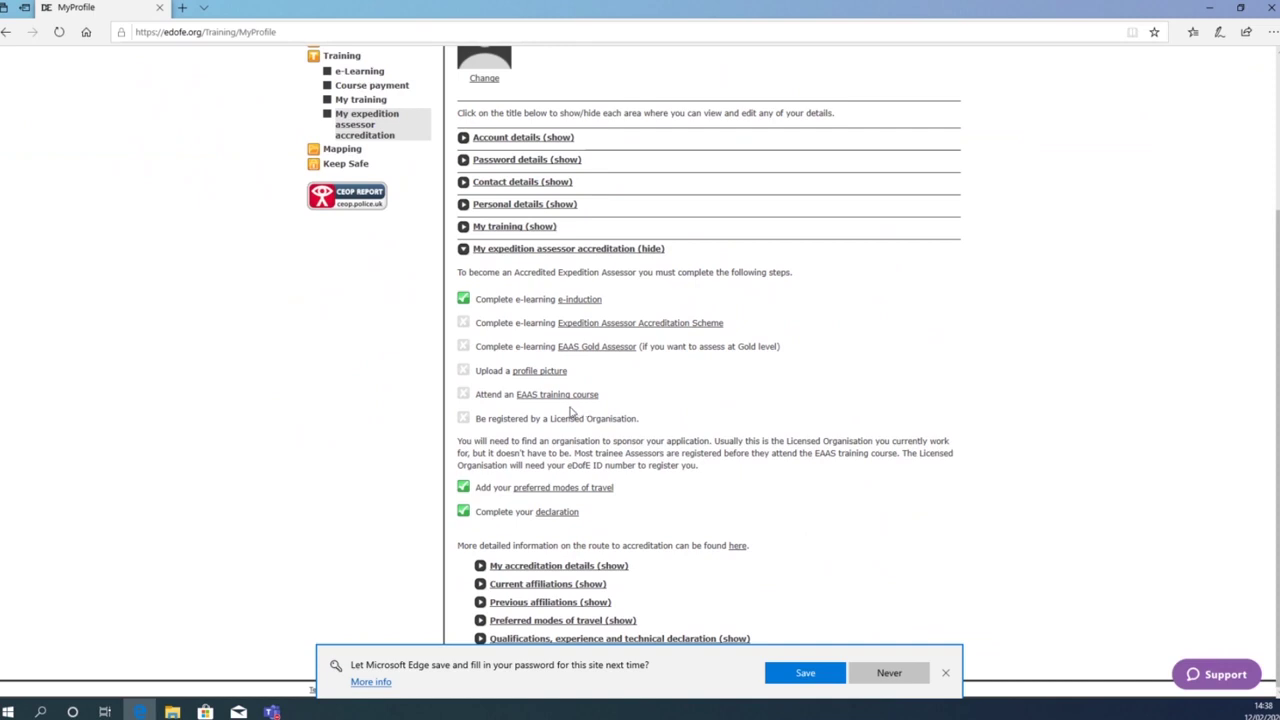
- View the launch options of the Expedition Assessor Accreditation Scheme e-learning linked from the checklist, and return to the profile page
click(596, 330)
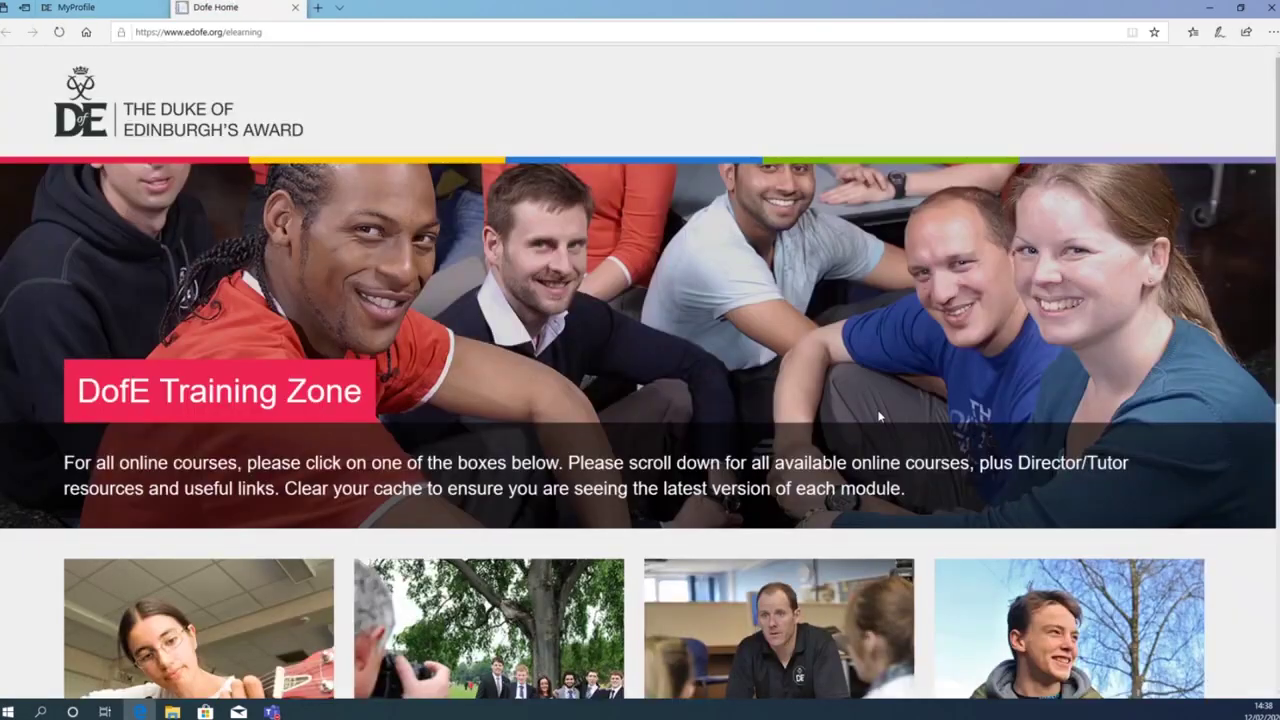
scroll(880, 418, down, 3)
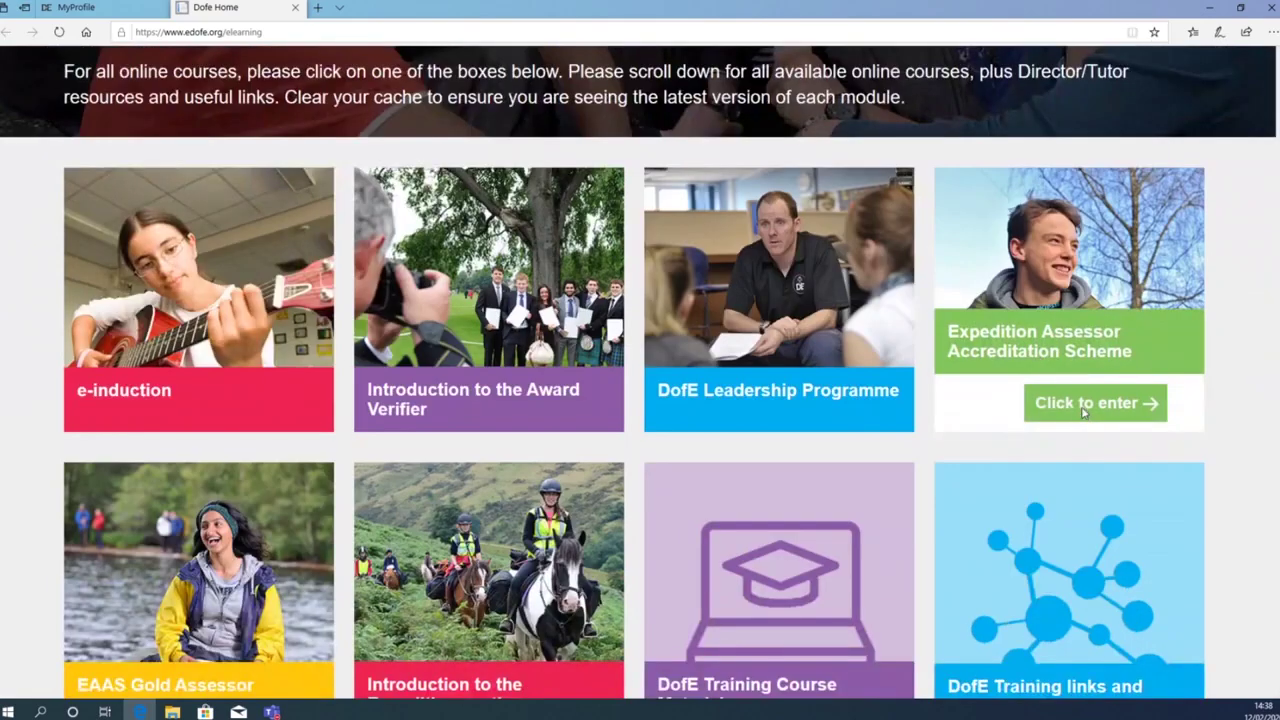
click(1080, 412)
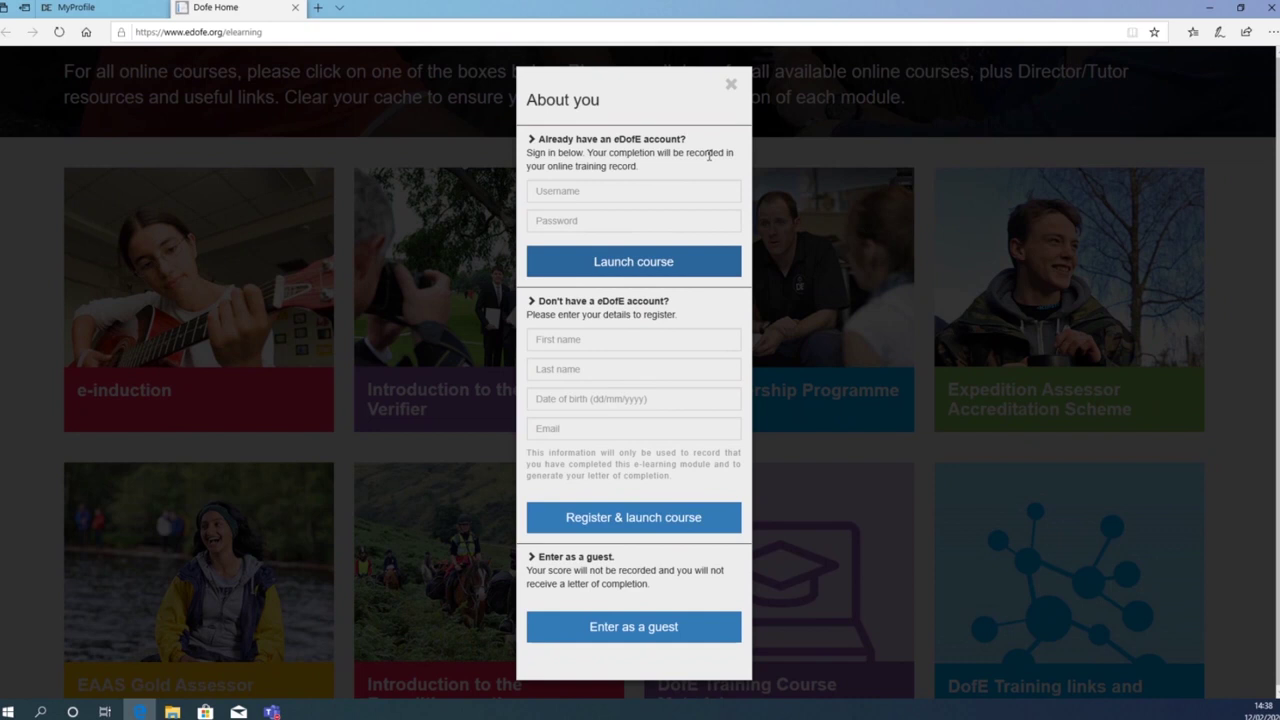
click(731, 88)
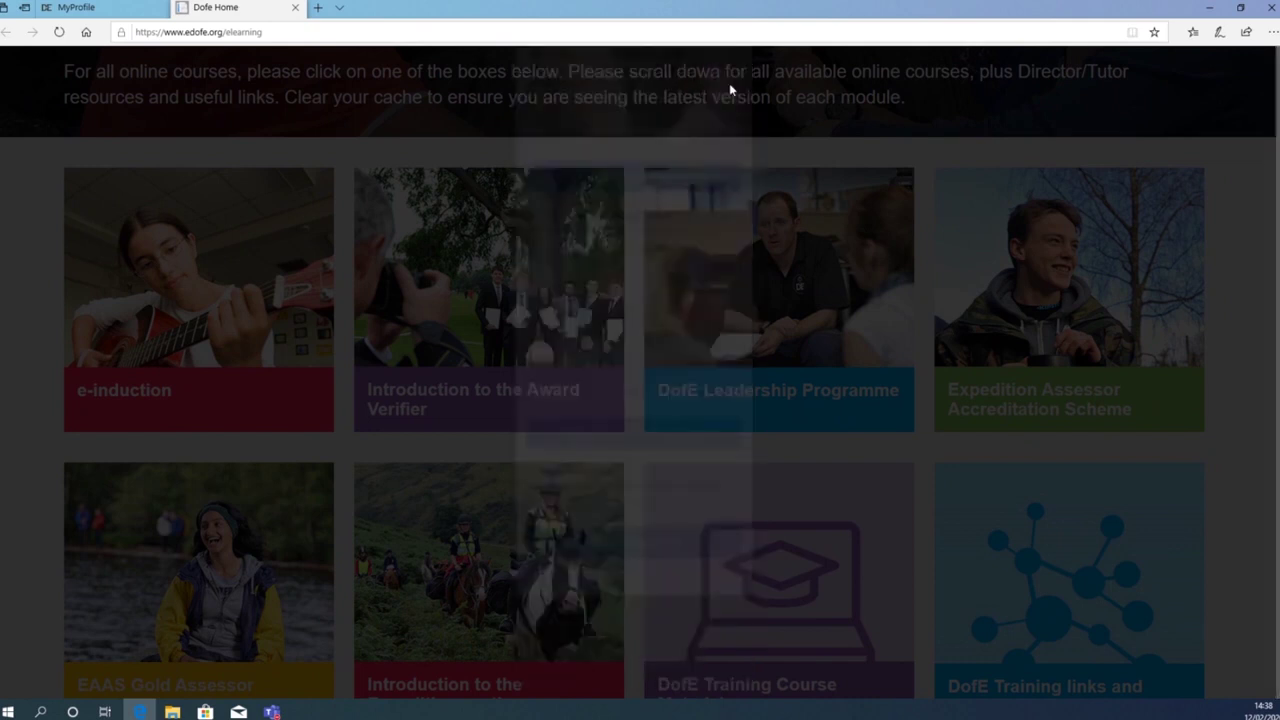
click(80, 8)
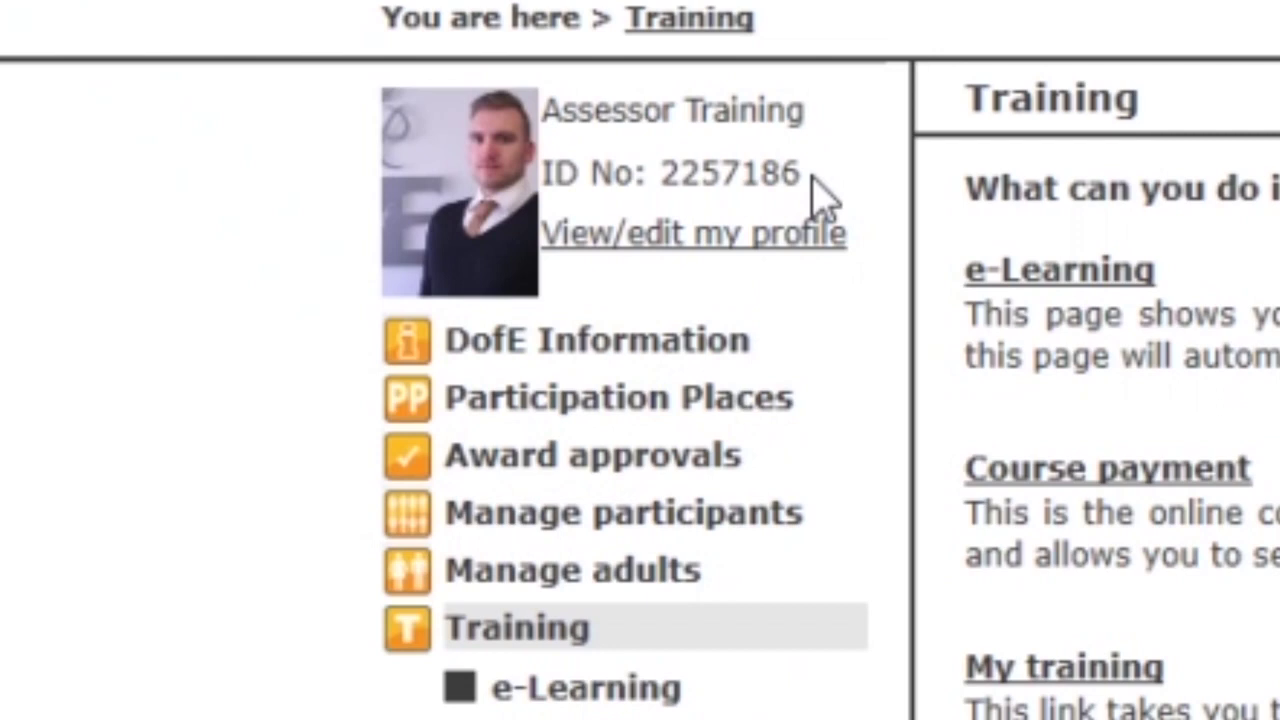
- Request accreditation in the profile's expedition assessor accreditation section
drag(812, 178, 667, 165)
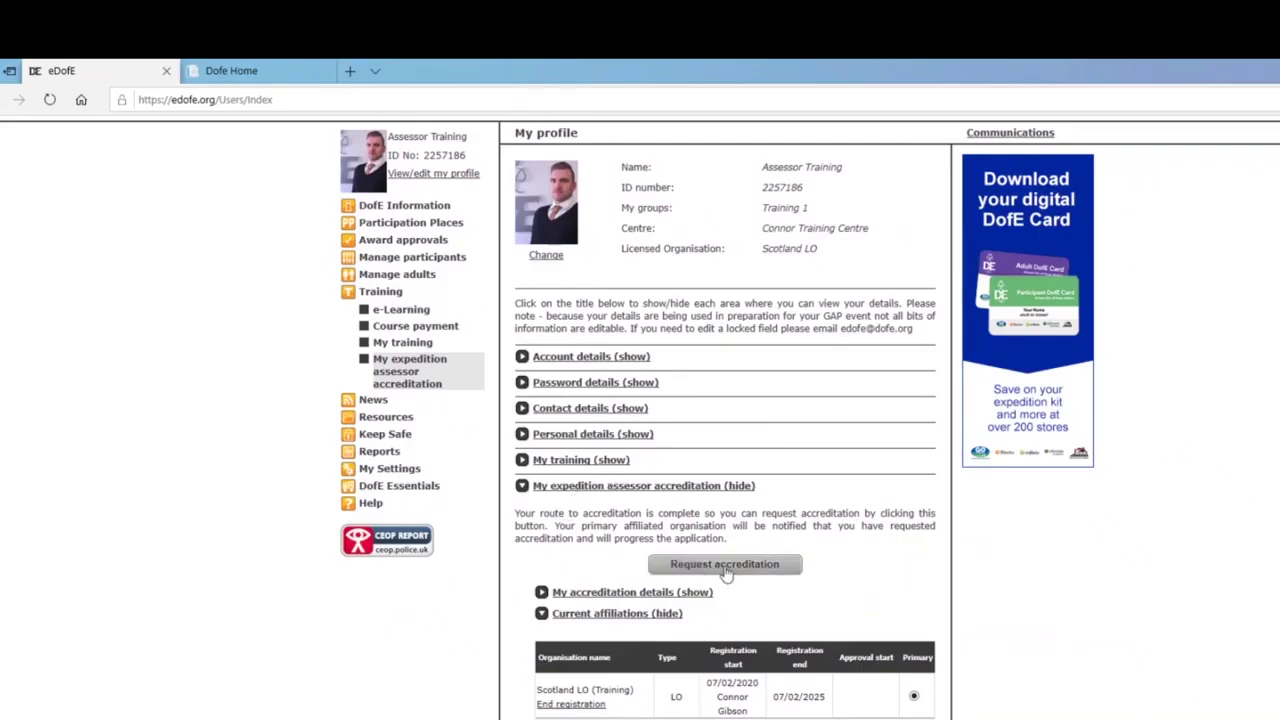
click(782, 578)
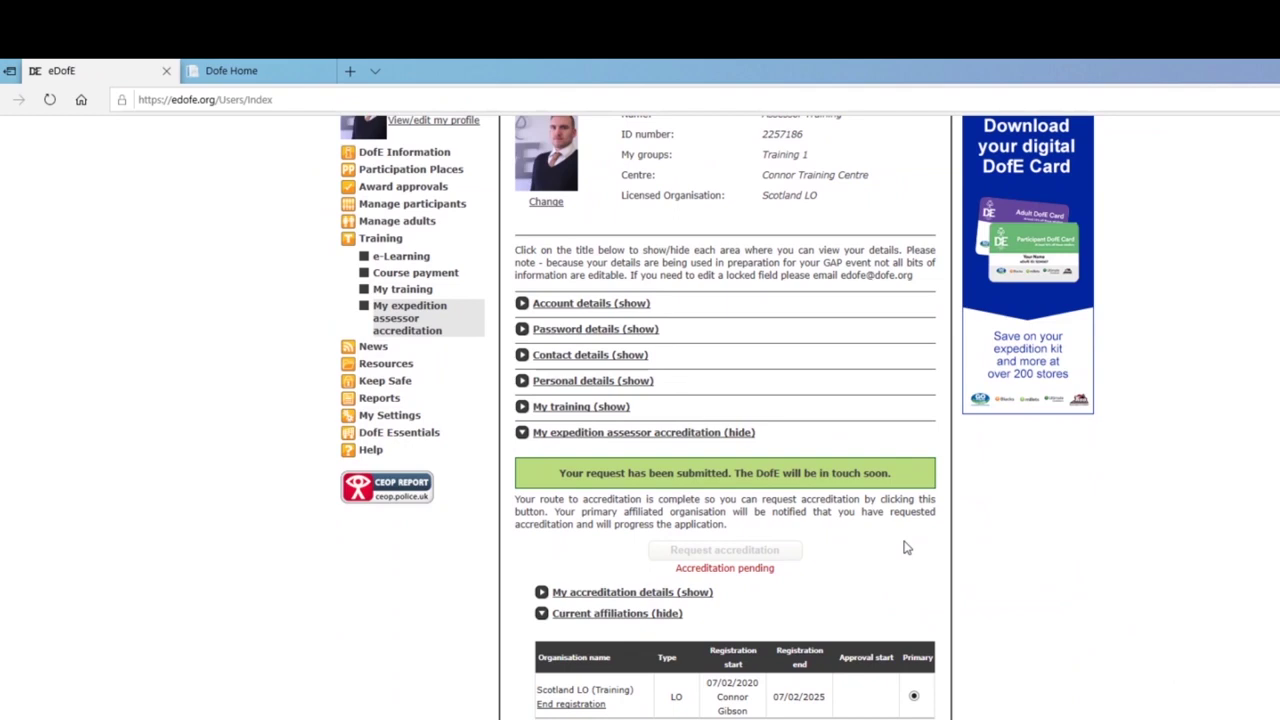
scroll(905, 548, up, 3)
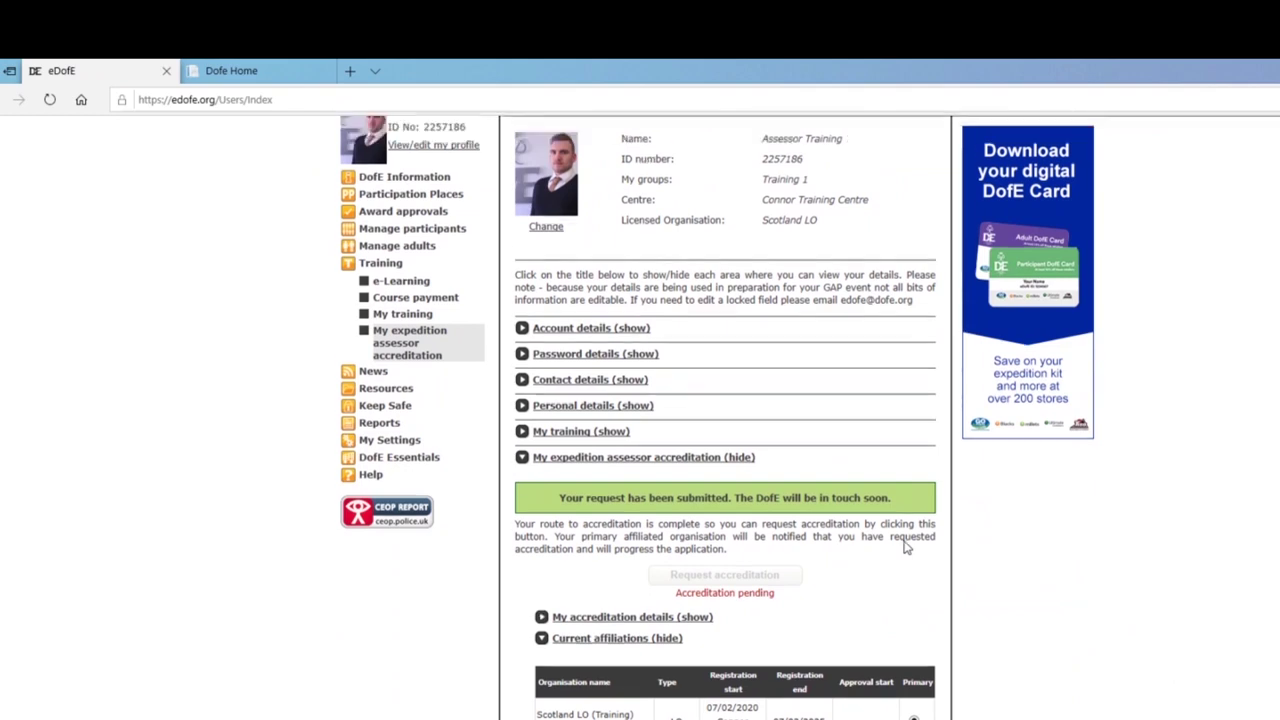